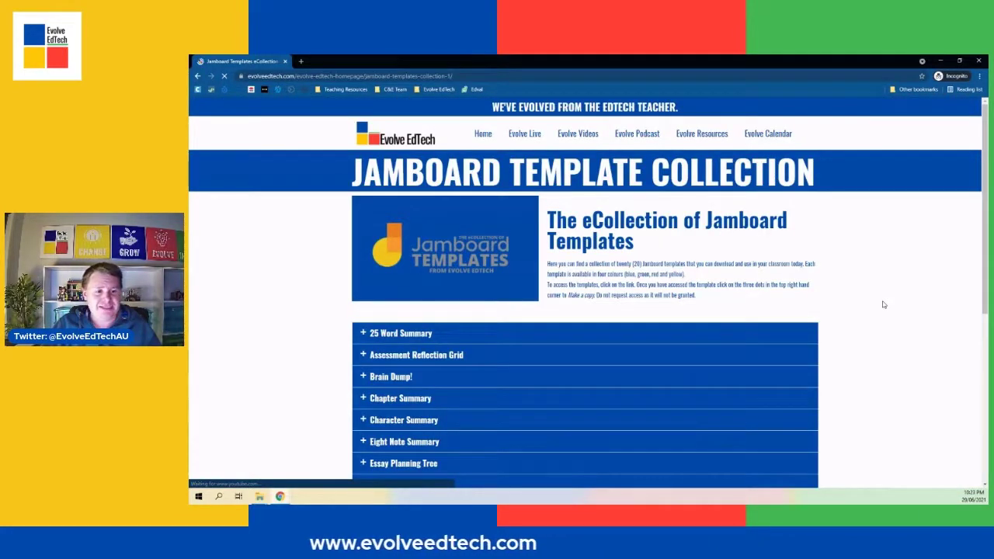
# Browse the Jamboard template collection, expanding the Character Summary and Five W's sections to view their templates.
pyautogui.scroll(-5, 883, 305)
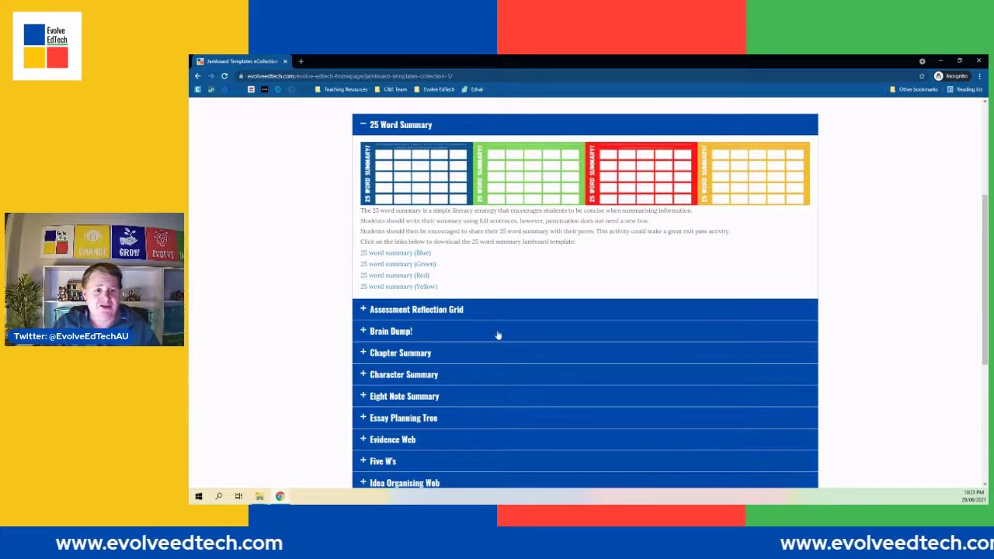
pyautogui.click(498, 381)
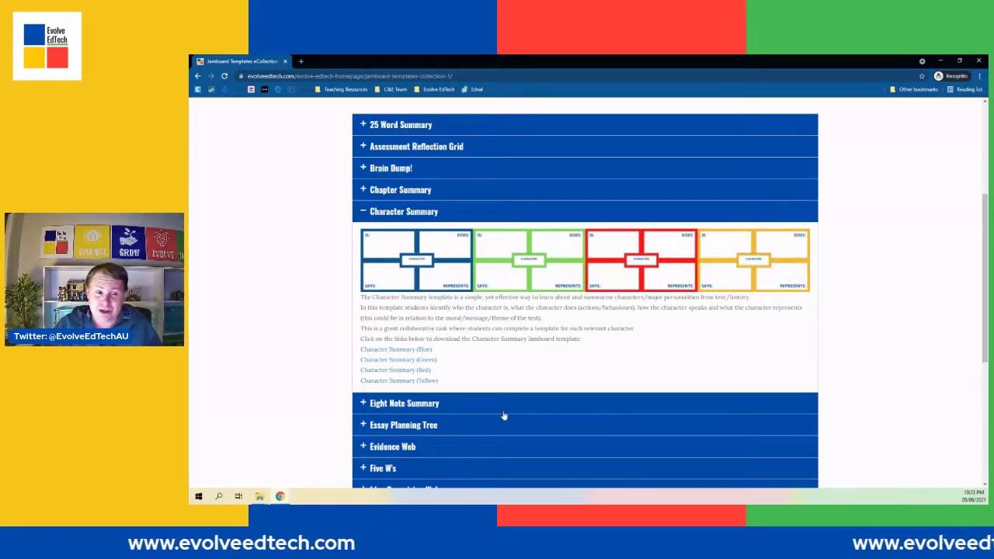
pyautogui.scroll(-5, 503, 413)
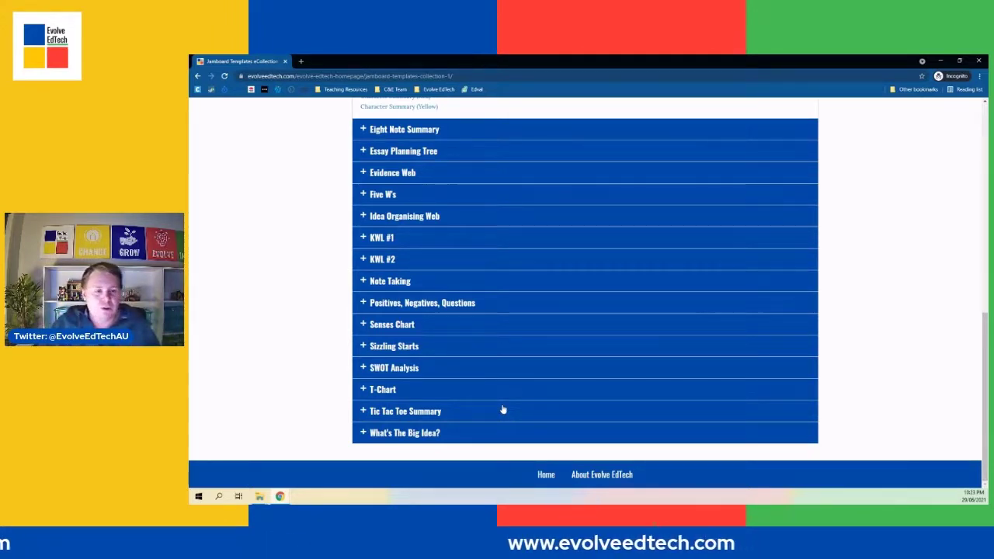
pyautogui.scroll(4, 490, 291)
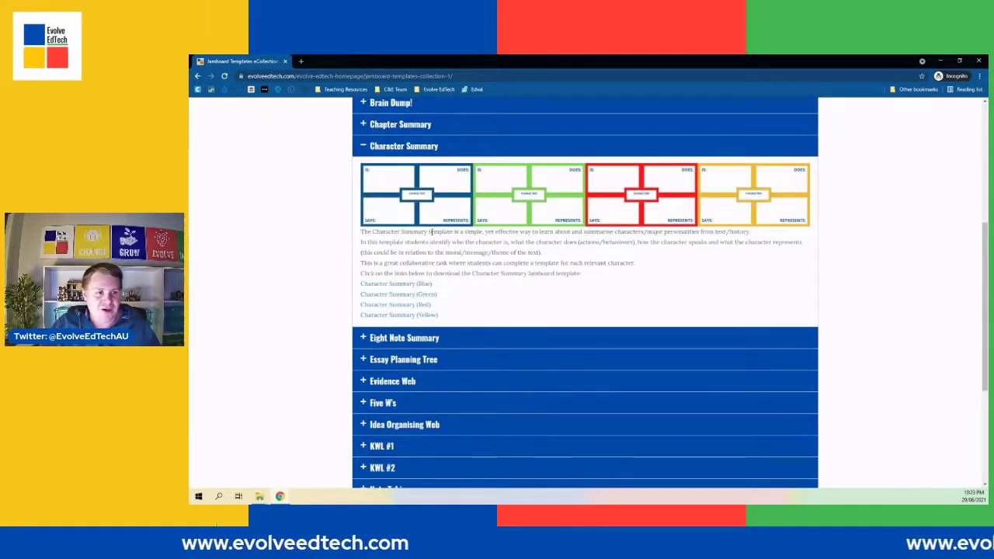
pyautogui.scroll(-3, 432, 235)
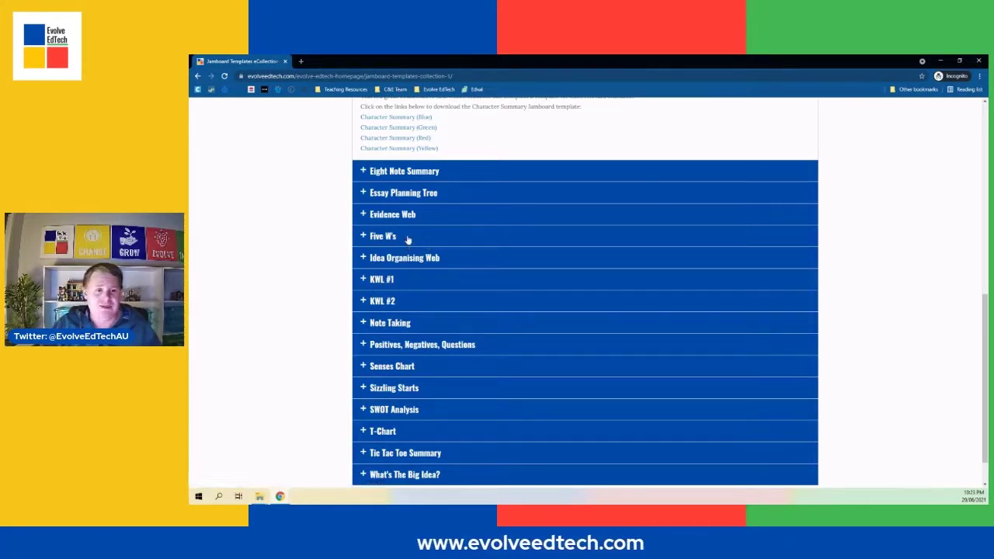
pyautogui.click(407, 237)
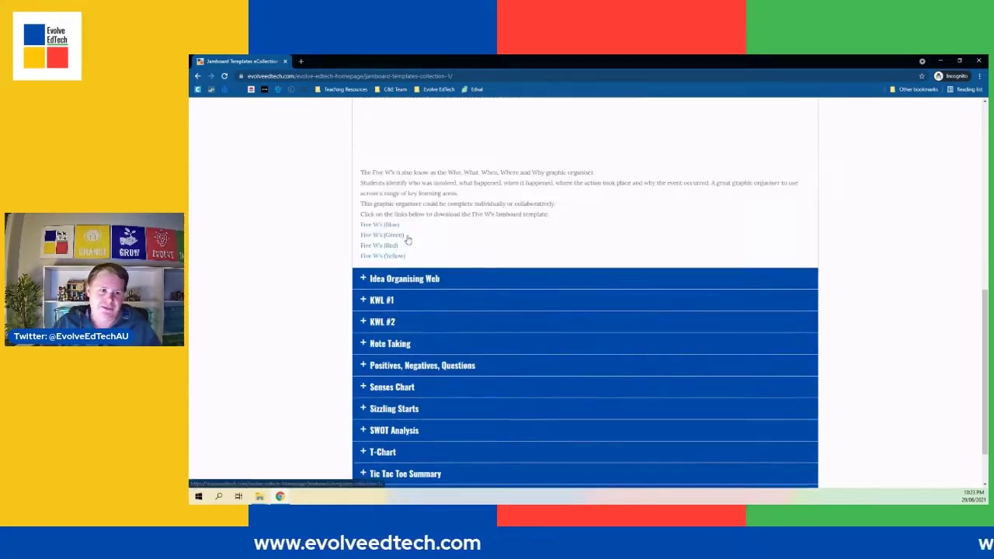
pyautogui.scroll(1, 408, 238)
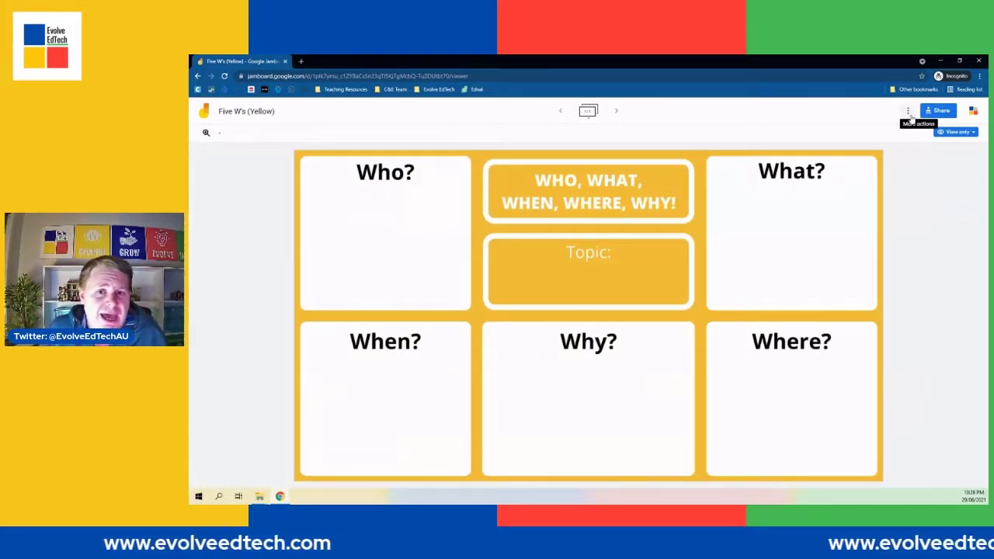
# Make a copy of the Five W's (Yellow) jam in My Drive, keeping the default name.
pyautogui.click(909, 113)
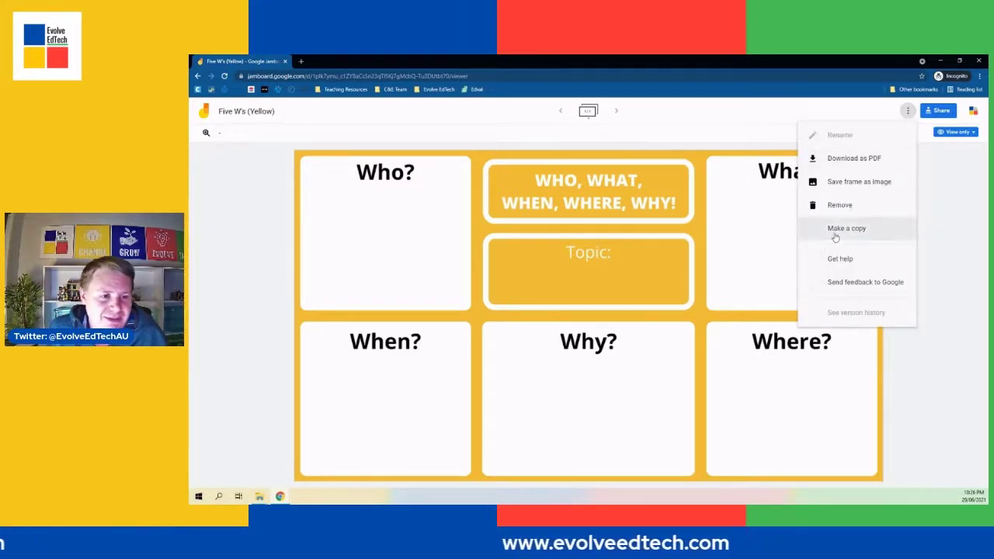
pyautogui.click(846, 228)
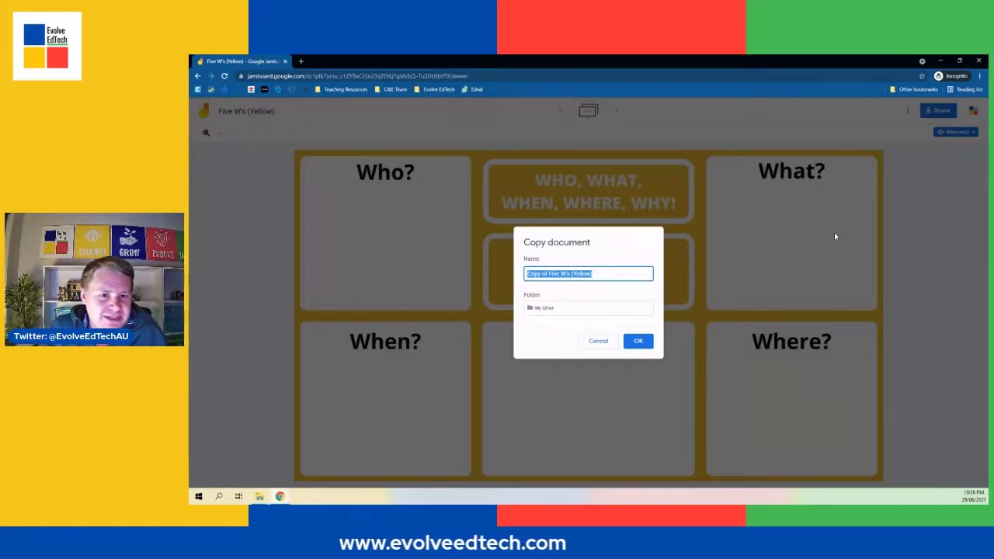
pyautogui.click(636, 343)
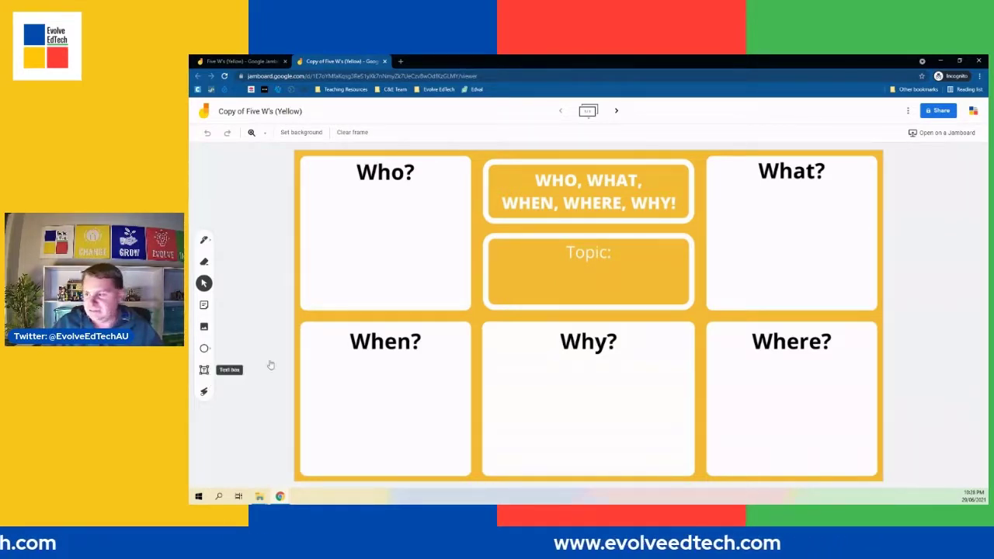
# Add a text box inside the Topic box of the copied jam.
pyautogui.click(204, 370)
pyautogui.click(541, 279)
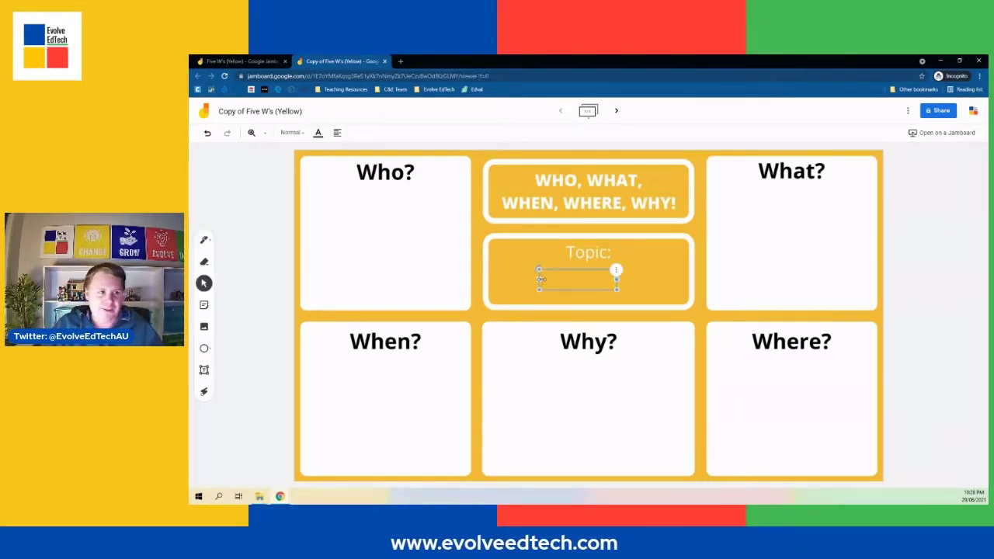
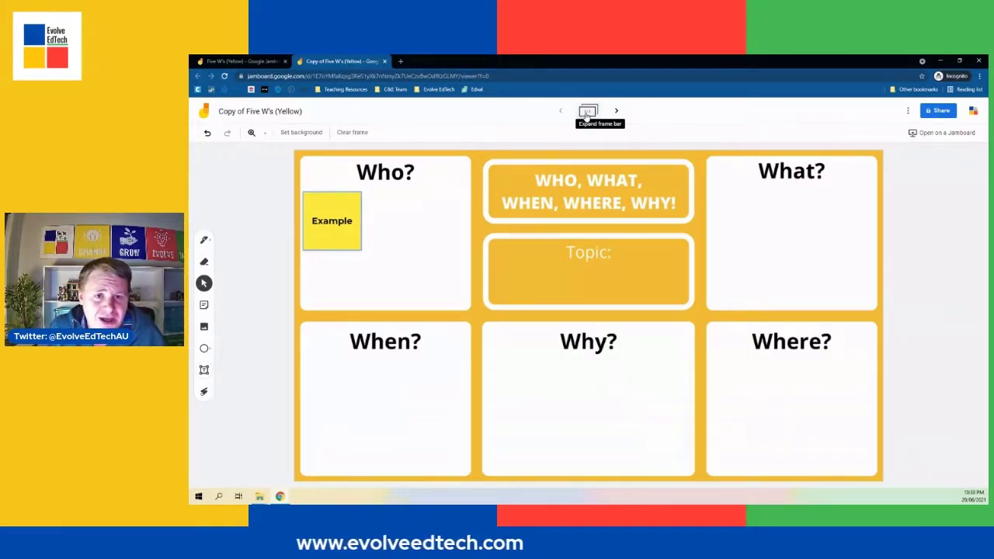
# Open the frame bar, add a new blank frame after the first frame, and duplicate the first frame.
pyautogui.click(587, 113)
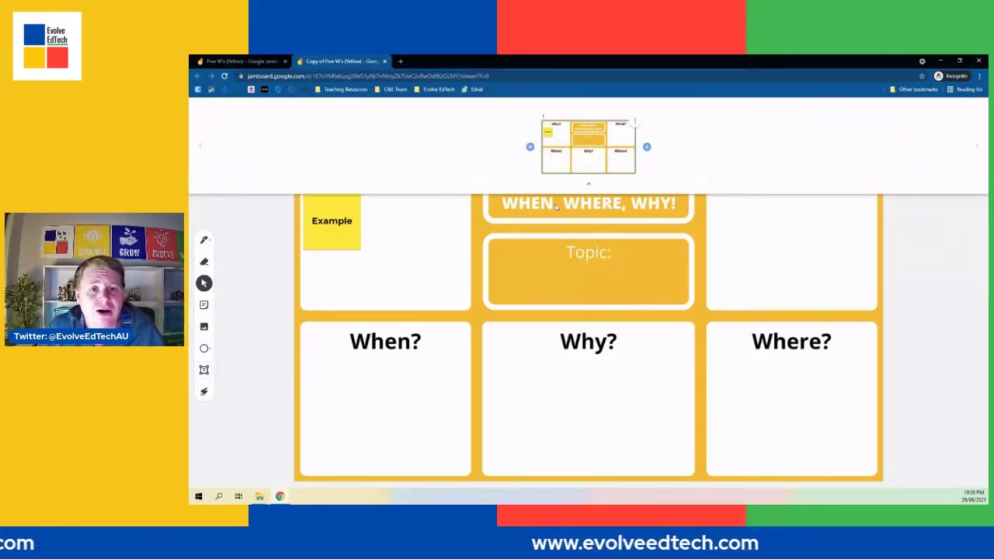
pyautogui.click(647, 148)
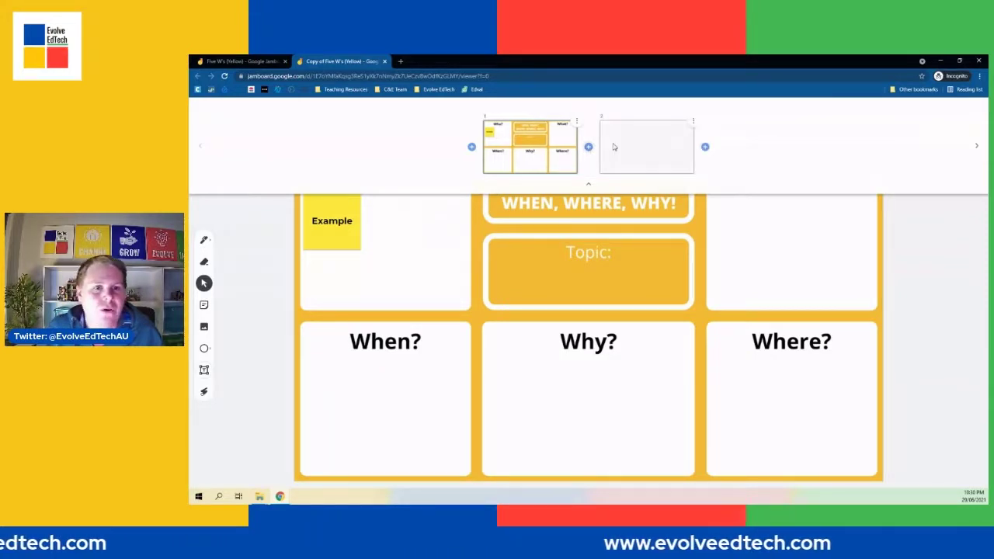
pyautogui.click(577, 122)
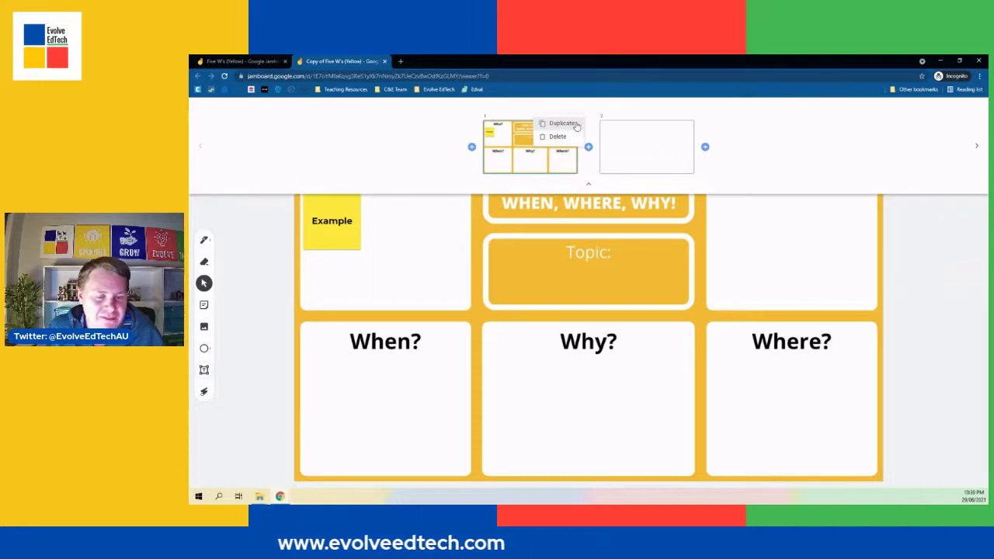
pyautogui.click(562, 123)
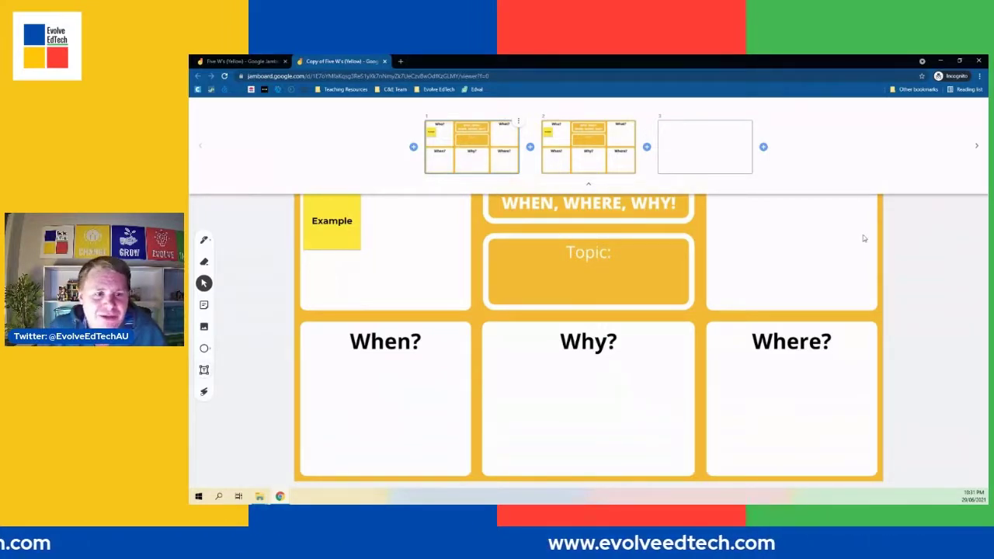
pyautogui.click(859, 266)
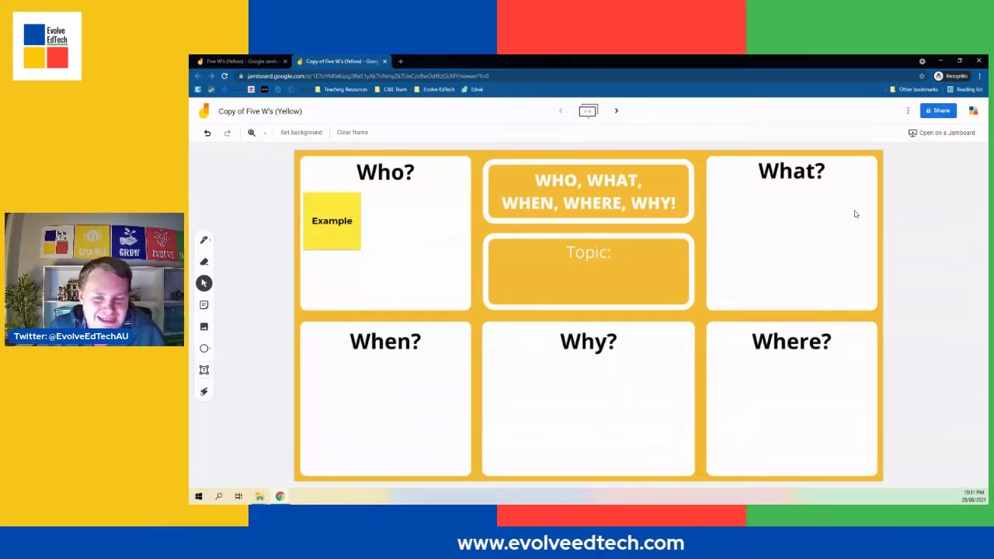
pyautogui.click(908, 112)
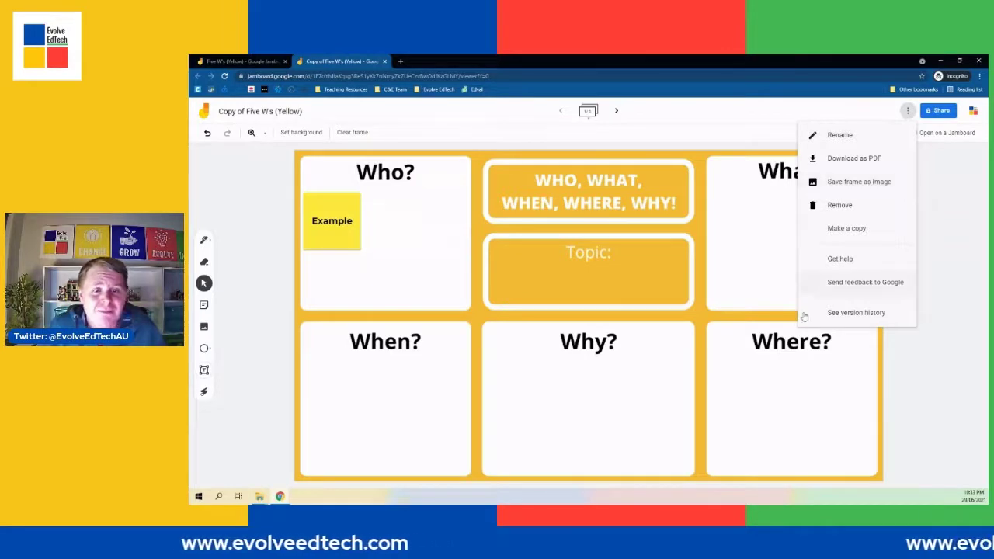
pyautogui.click(910, 366)
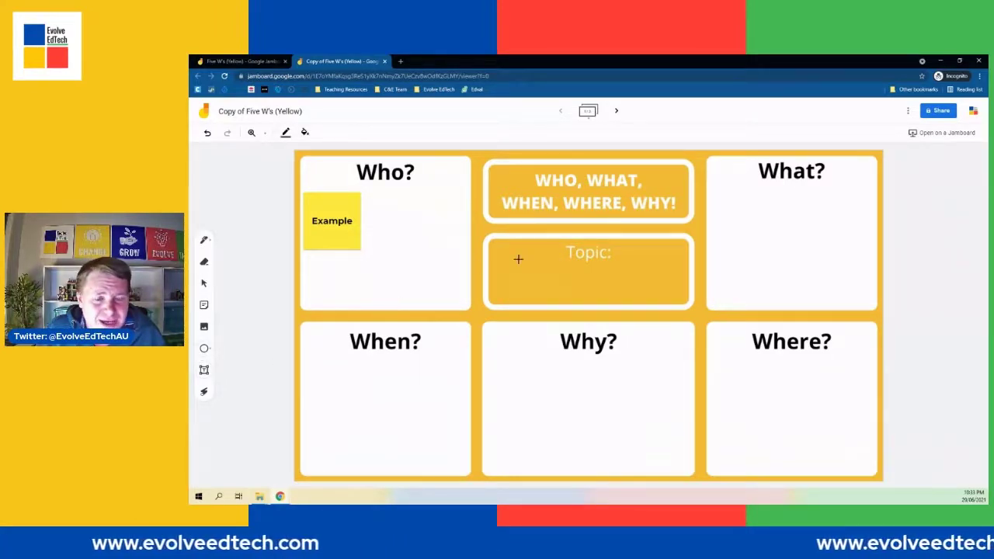
# Draw an oval inside the Topic box and colour its border yellow and its fill light yellow.
pyautogui.moveTo(561, 249); pyautogui.dragTo(618, 263)
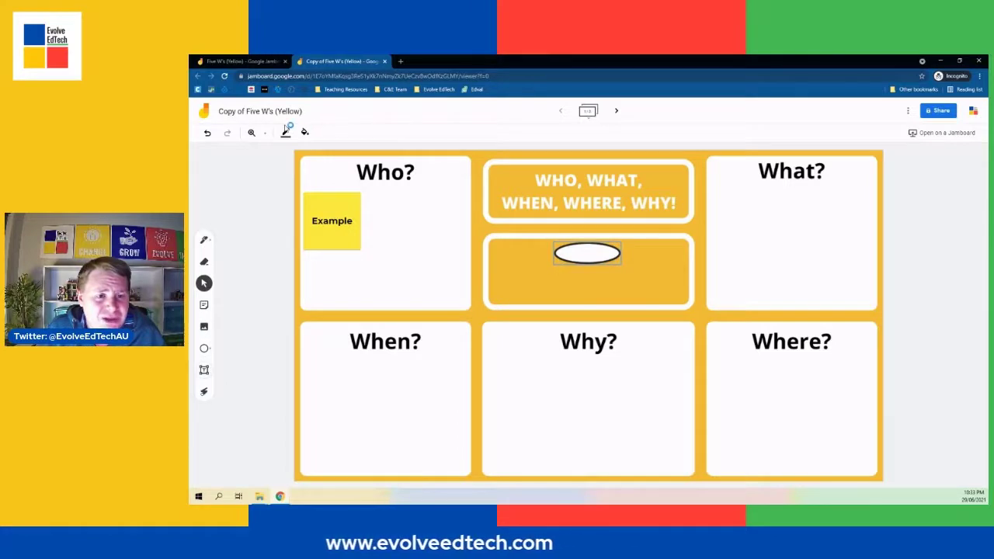
pyautogui.click(288, 135)
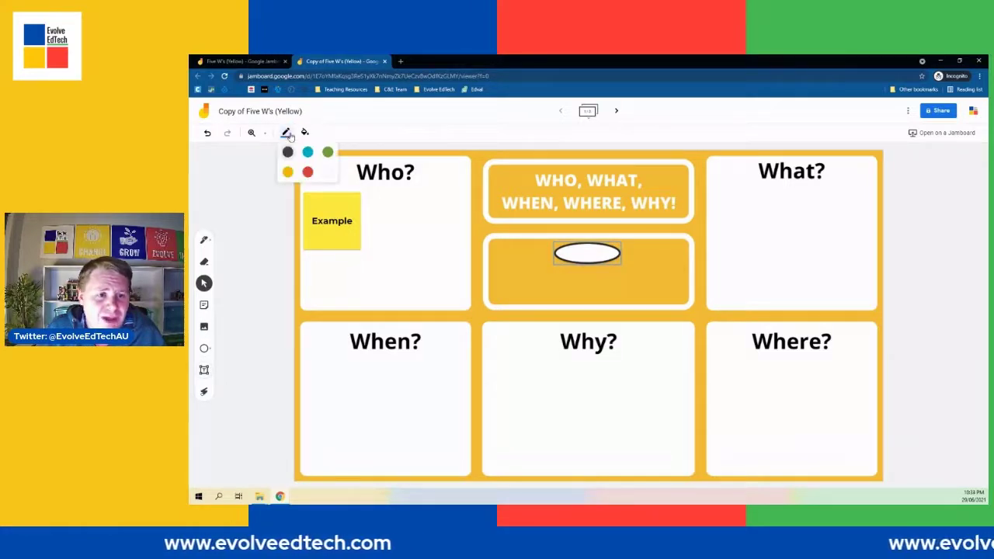
pyautogui.click(287, 173)
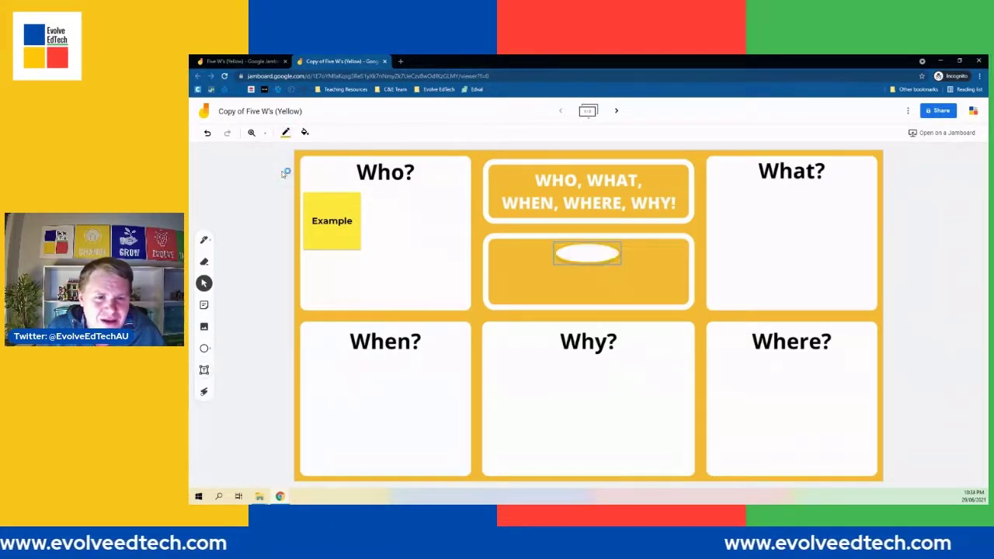
pyautogui.click(305, 133)
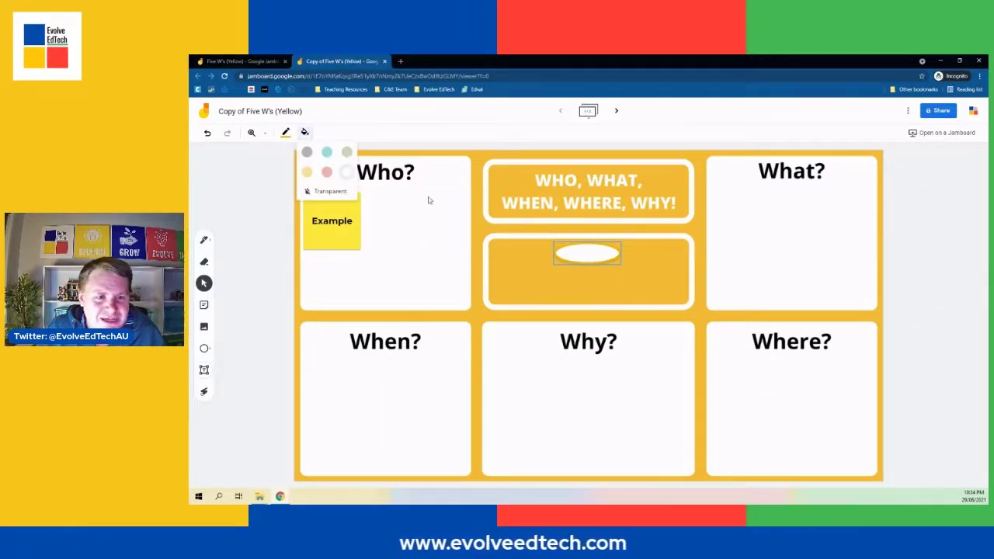
pyautogui.click(307, 172)
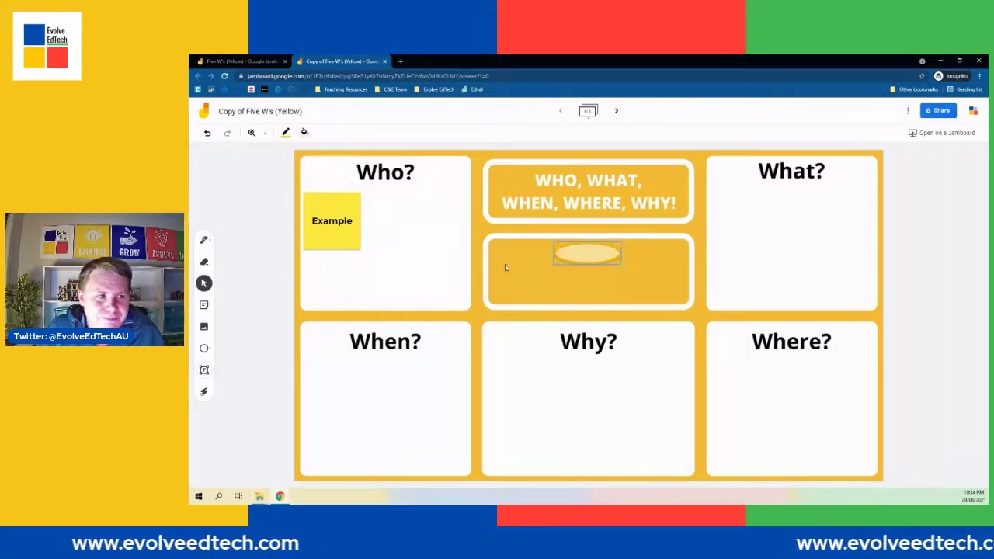
pyautogui.click(910, 320)
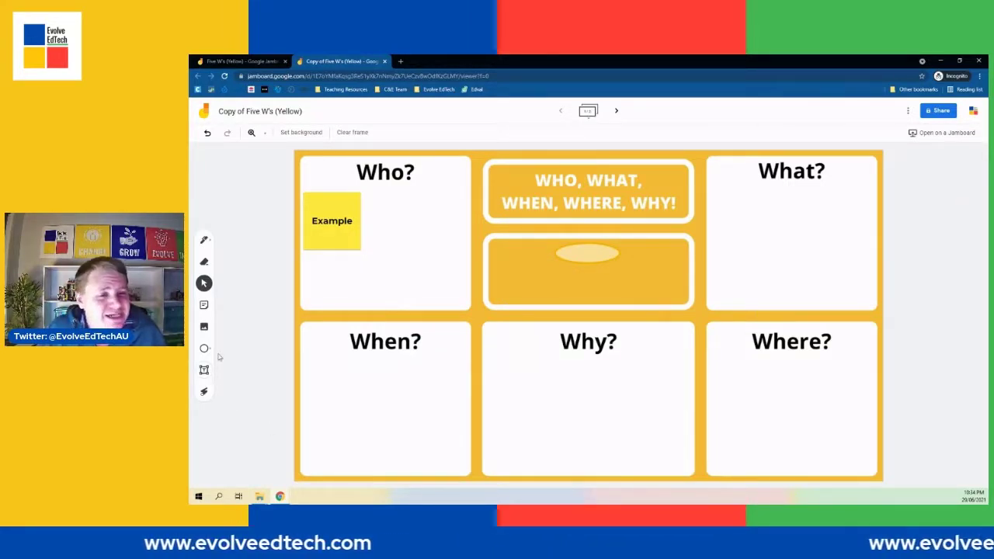
# Add a sticky note reading Event and move it onto the Topic box.
pyautogui.click(204, 306)
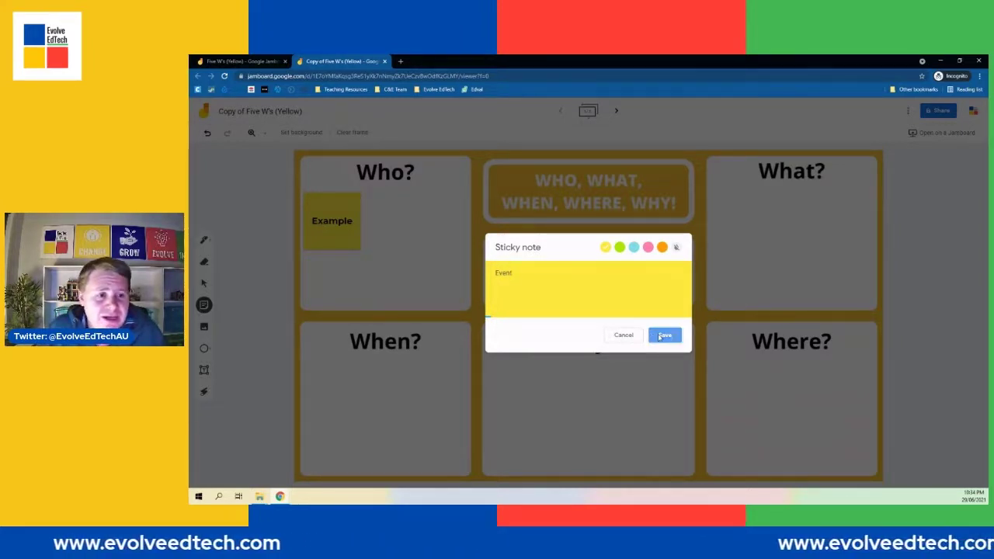
pyautogui.click(660, 337)
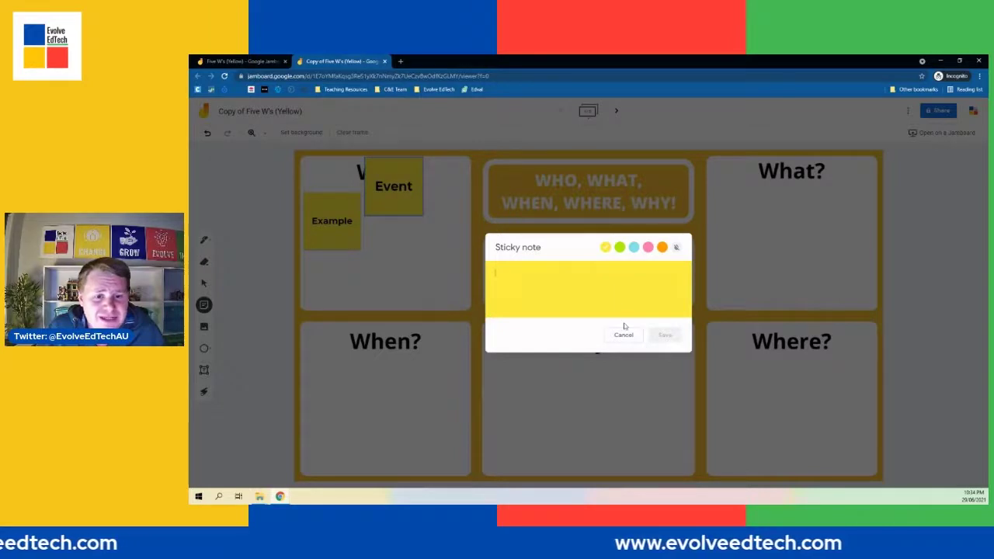
pyautogui.click(623, 334)
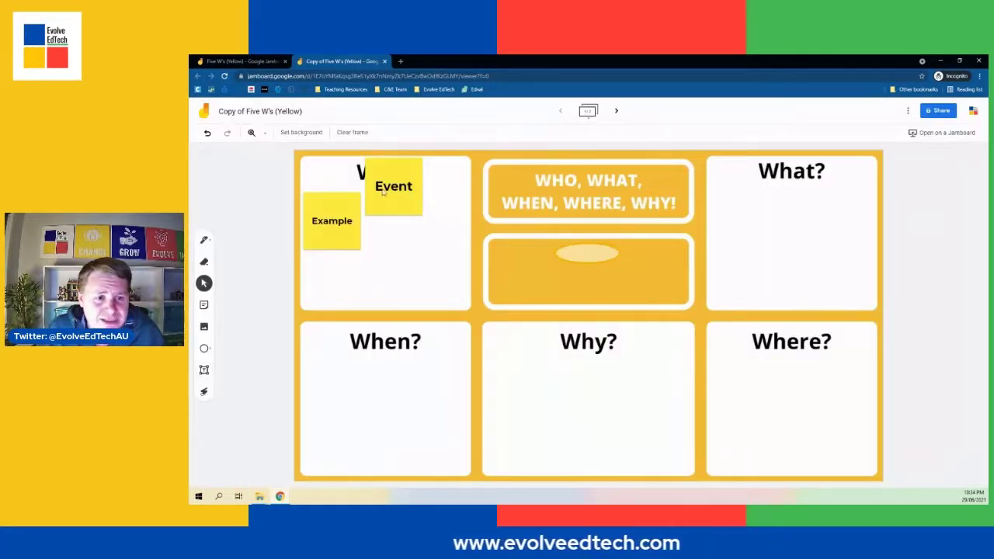
pyautogui.moveTo(383, 192); pyautogui.dragTo(576, 272)
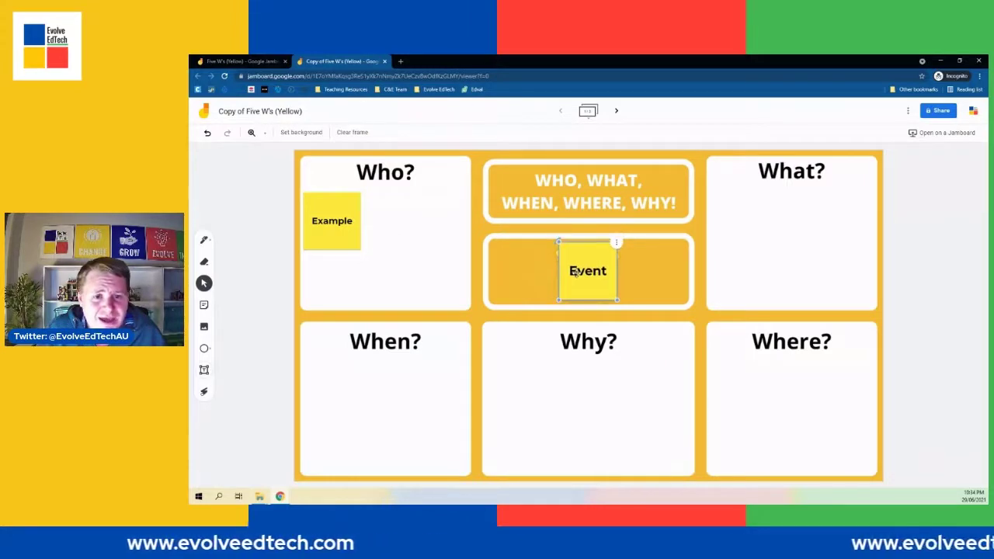
# Delete the Event sticky note and oval from the Topic box, then delete the Example sticky note.
pyautogui.click(906, 346)
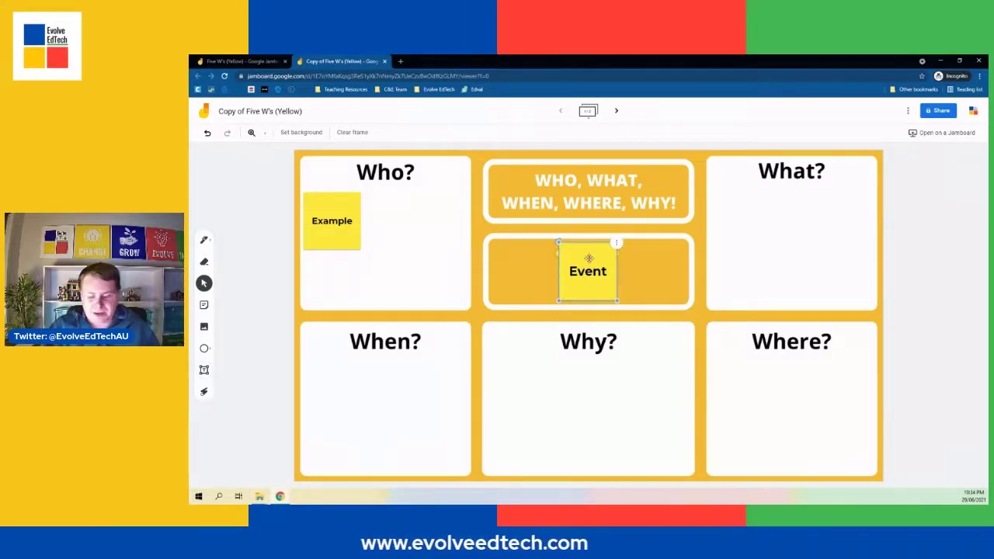
pyautogui.press('Delete')
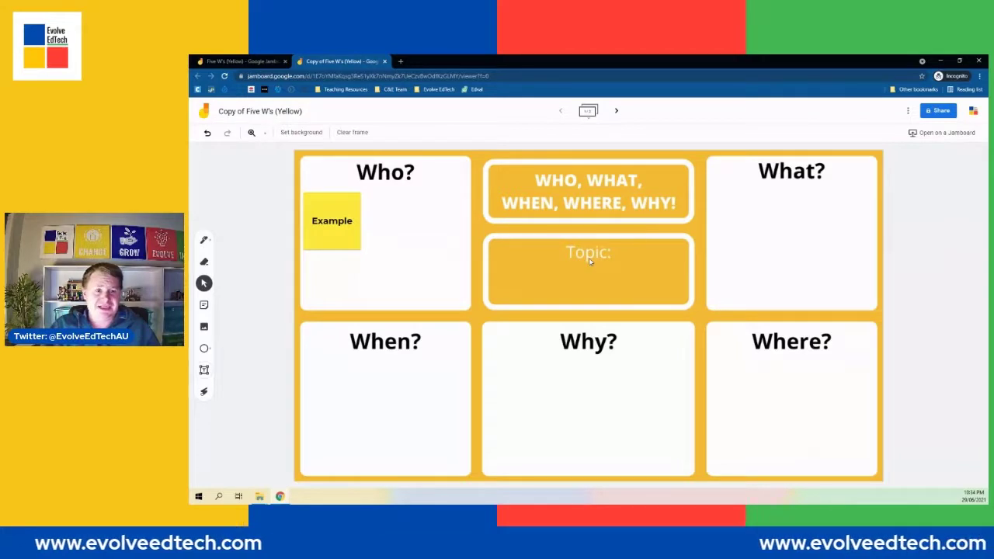
pyautogui.click(327, 221)
pyautogui.press('Delete')
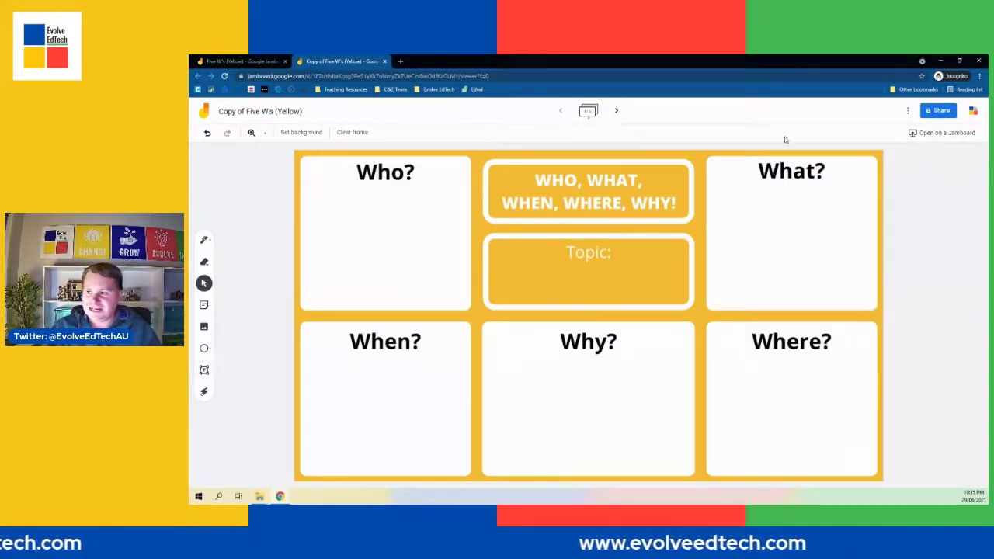
# Switch to the original Five W's (Yellow) tab and navigate to evolveedtech.com.
pyautogui.click(274, 59)
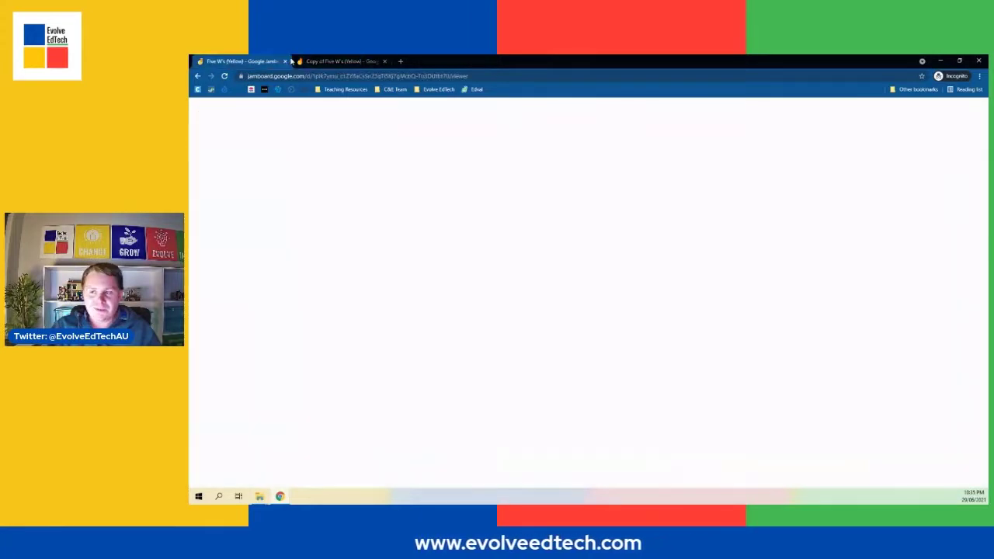
pyautogui.click(294, 77)
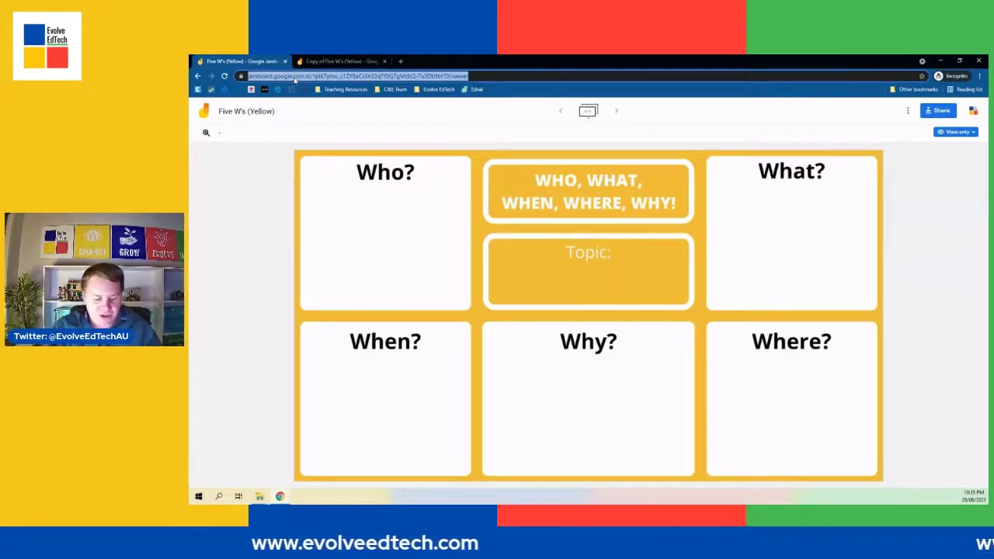
pyautogui.write('evol')
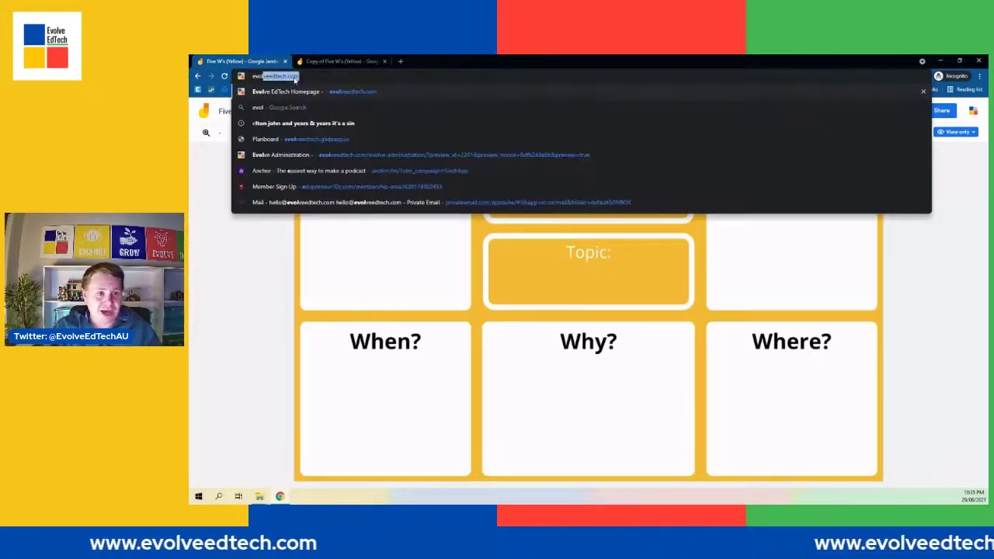
pyautogui.press('Return')
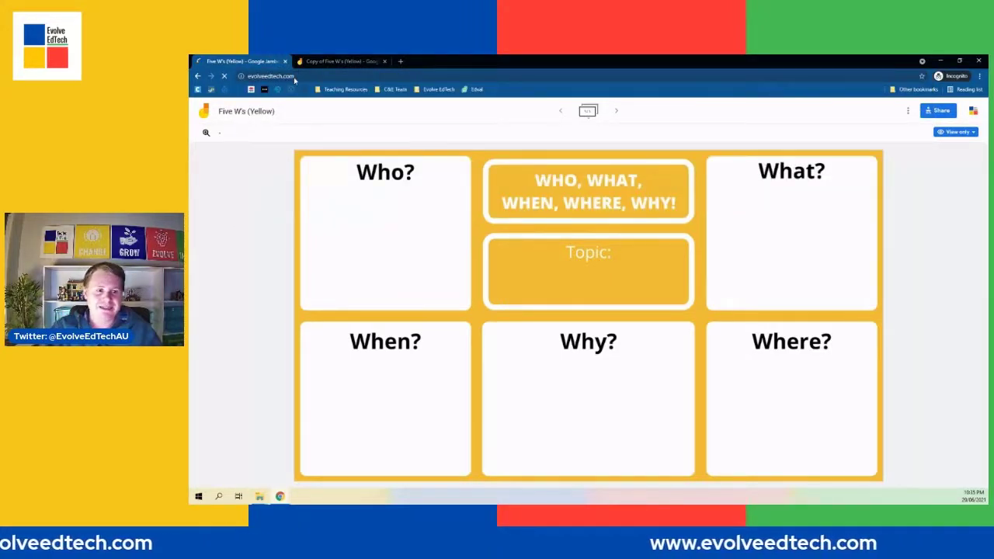